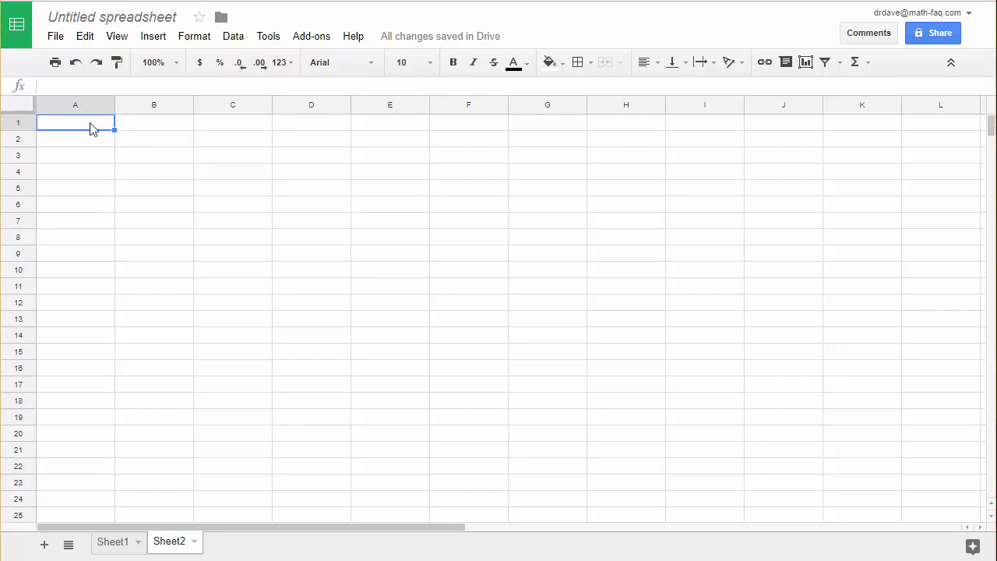
- Enter the headers Demand in A1 and Price per Gallon in B1
type("Demand")
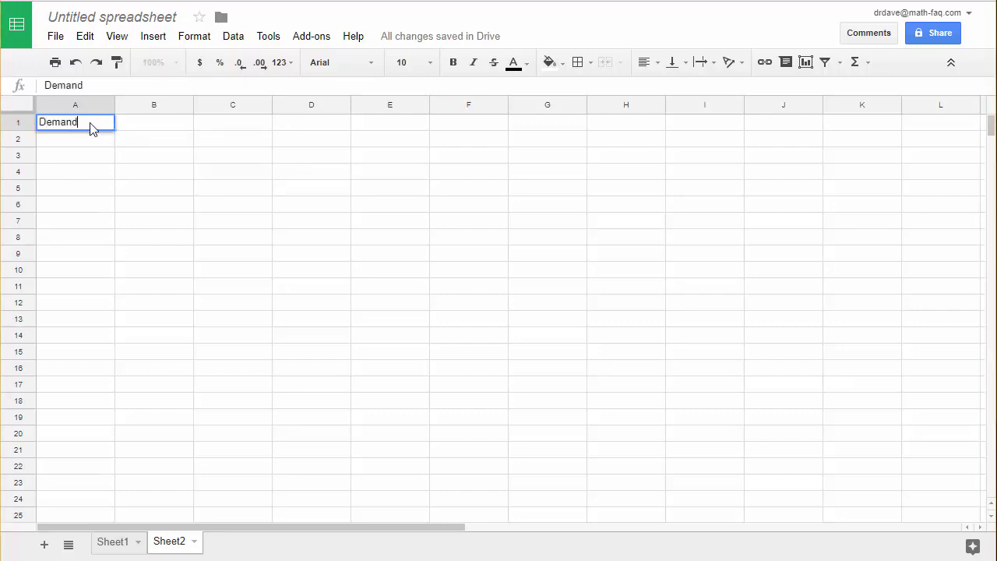
left_click(126, 128)
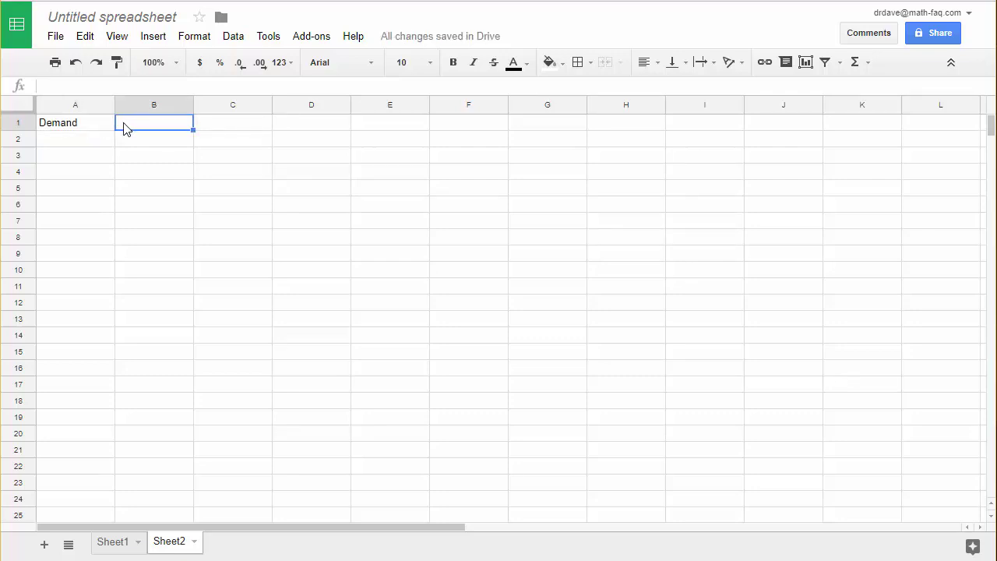
type("Price per G")
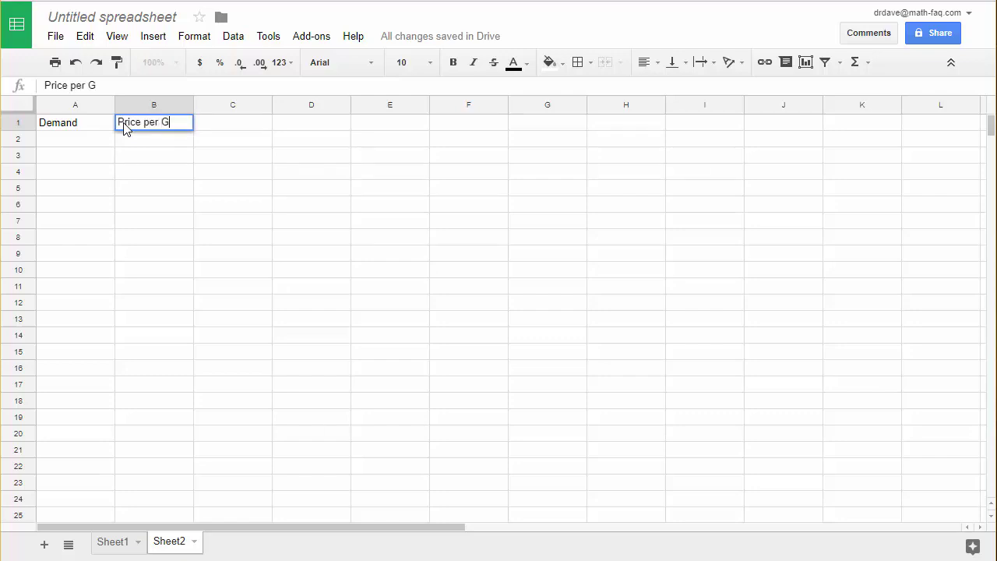
type("allon")
left_click(88, 146)
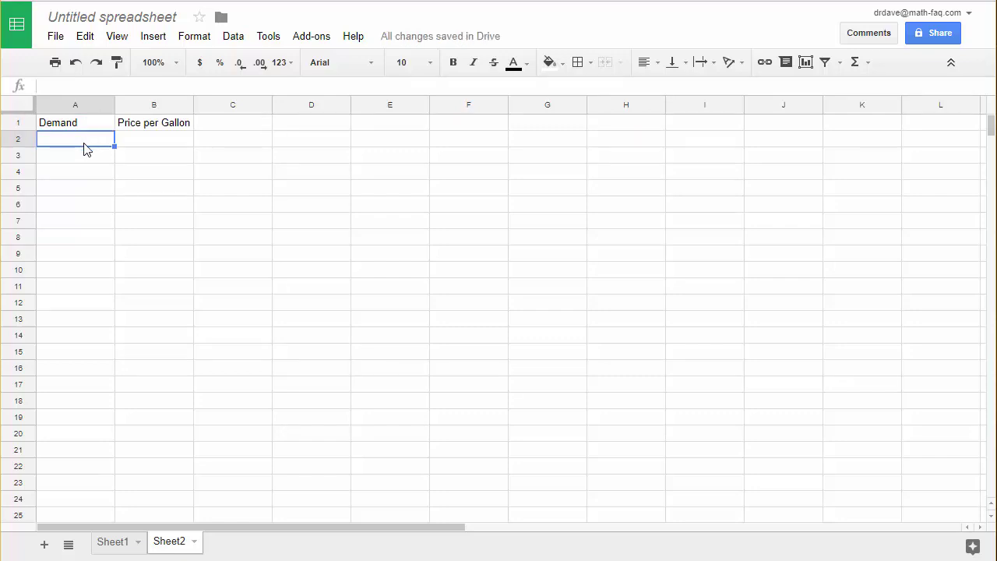
- Enter demand values 85, 95, 105, 115 and 125 in A2:A6
type("85")
key("Return")
type("95")
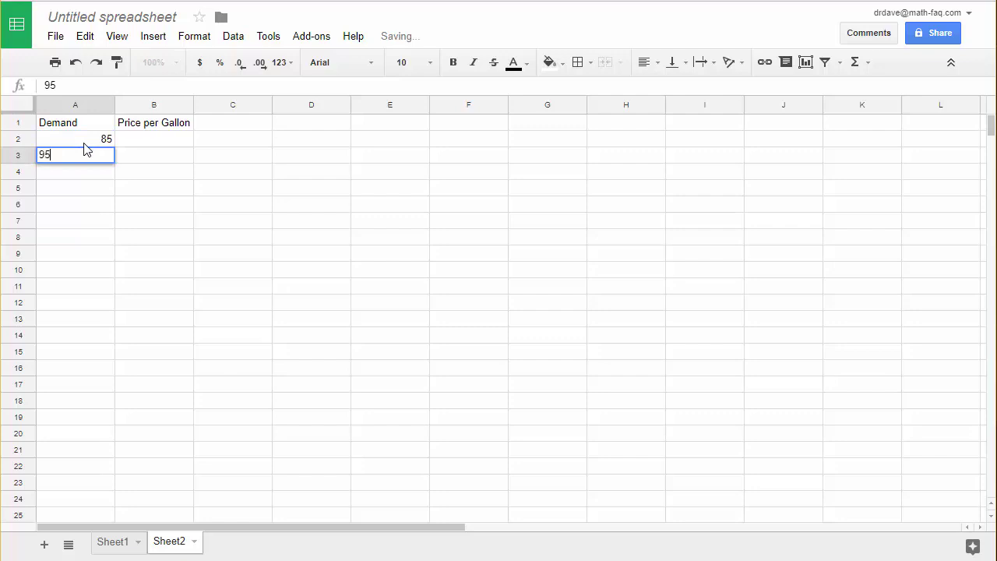
key("Return")
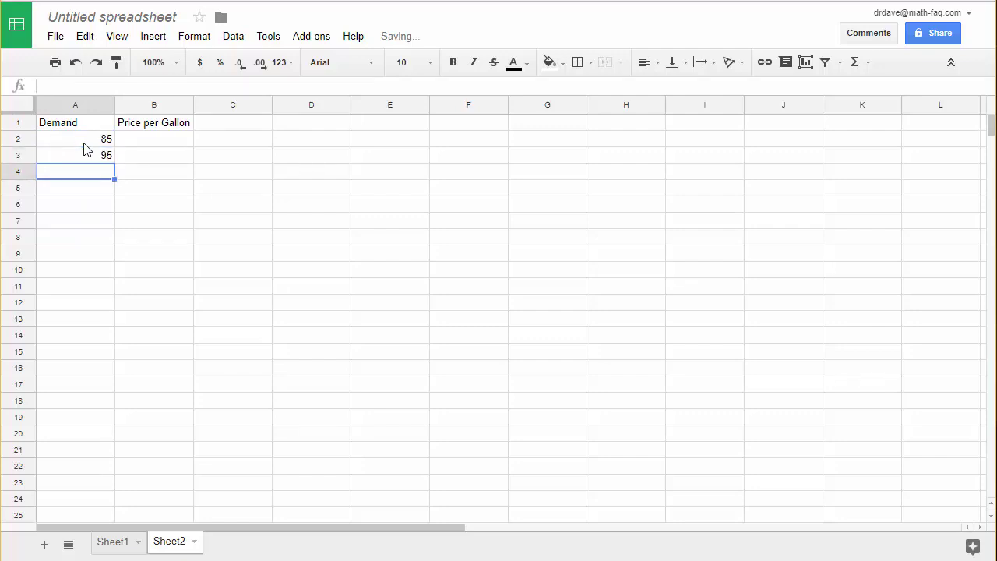
type("105")
key("Return")
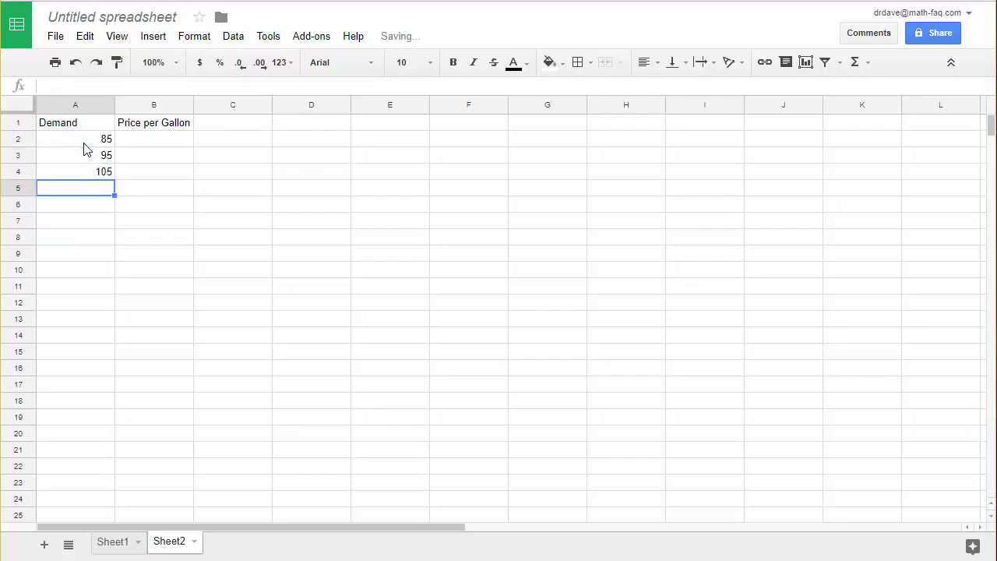
type("115")
key("Return")
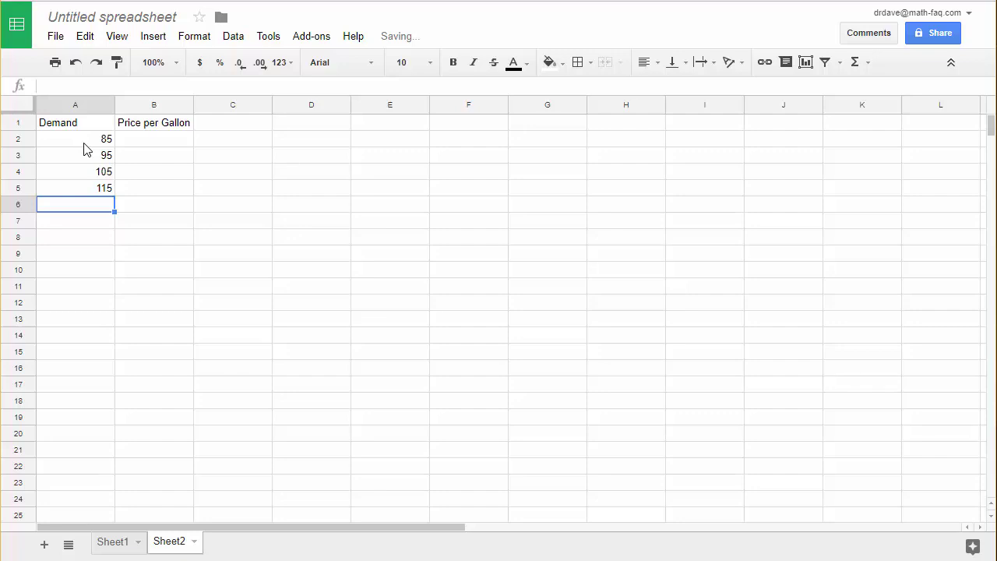
type("125")
key("Return")
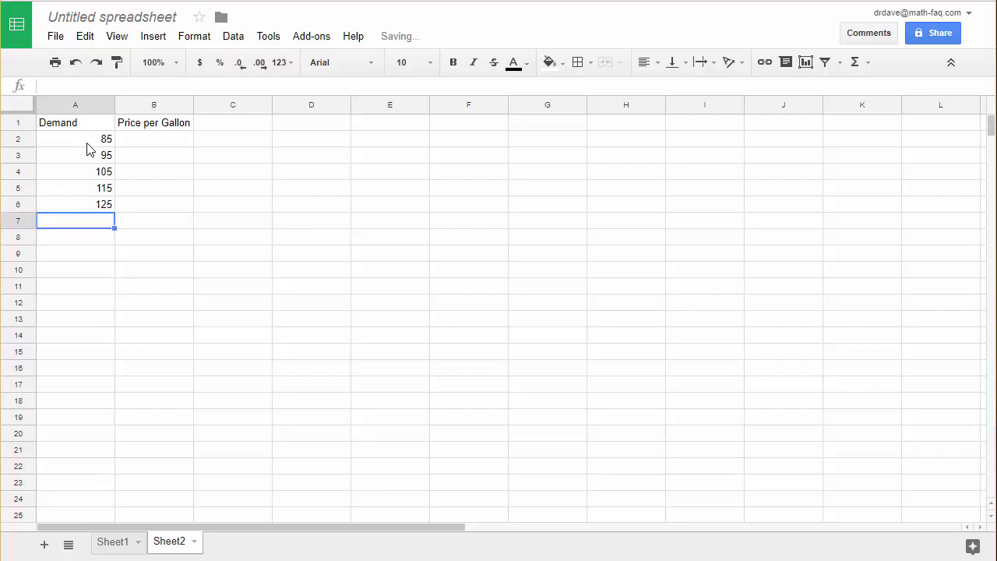
- Enter prices 3.89, 2.78, 3.01, 3.23 and 1.69 down B2:B6
left_click(158, 139)
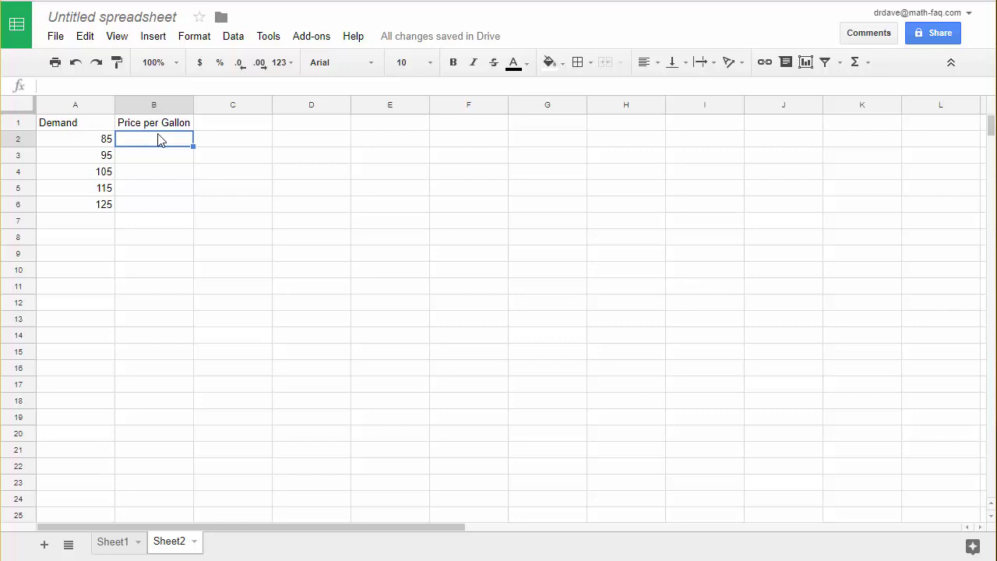
type("3.89")
key("Return")
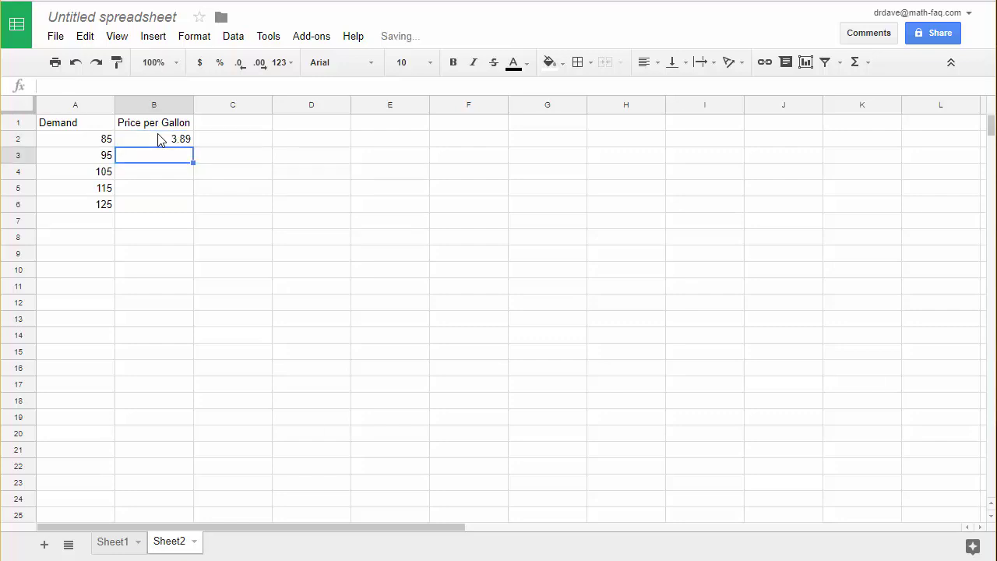
type("2.78")
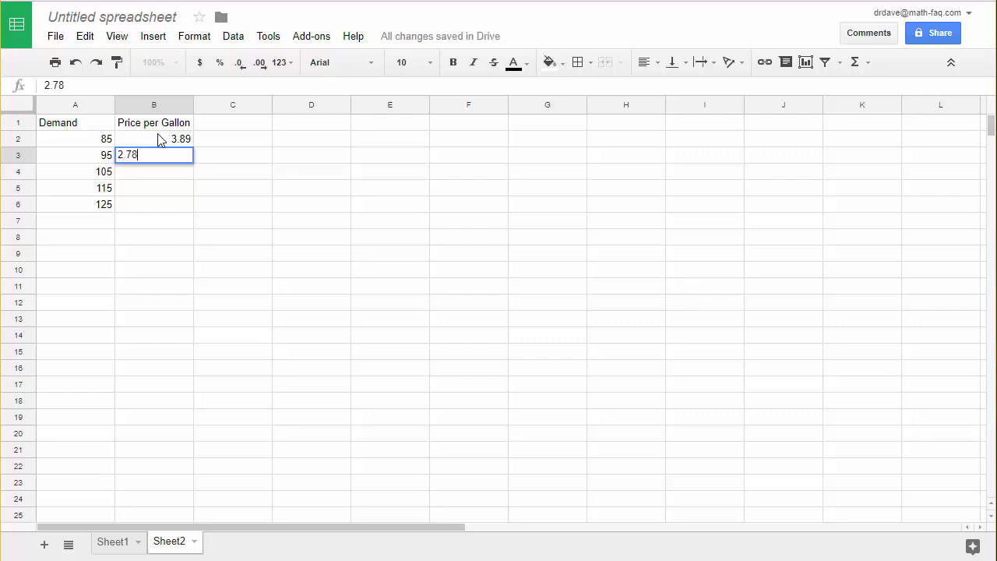
key("Return")
type("3.01")
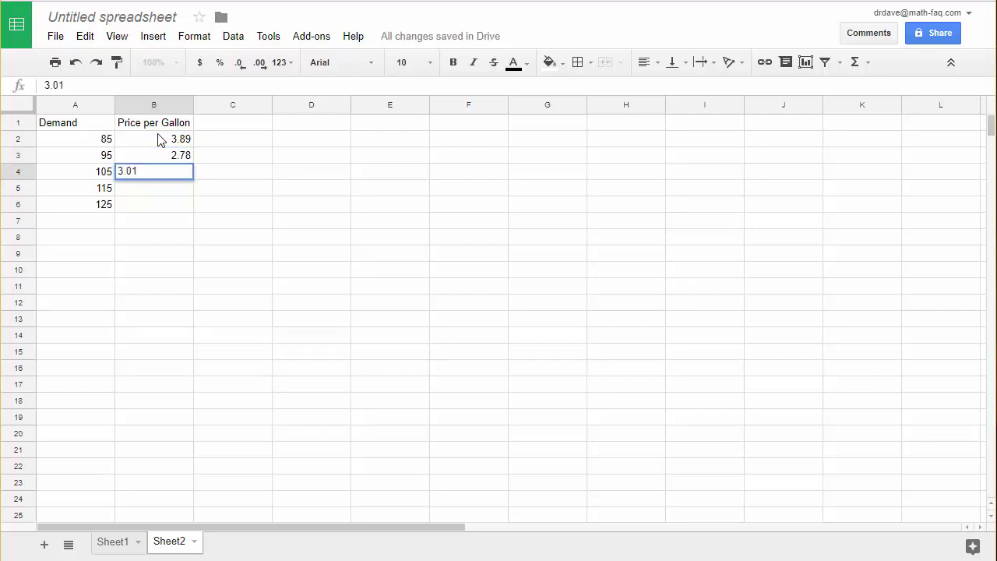
key("Return")
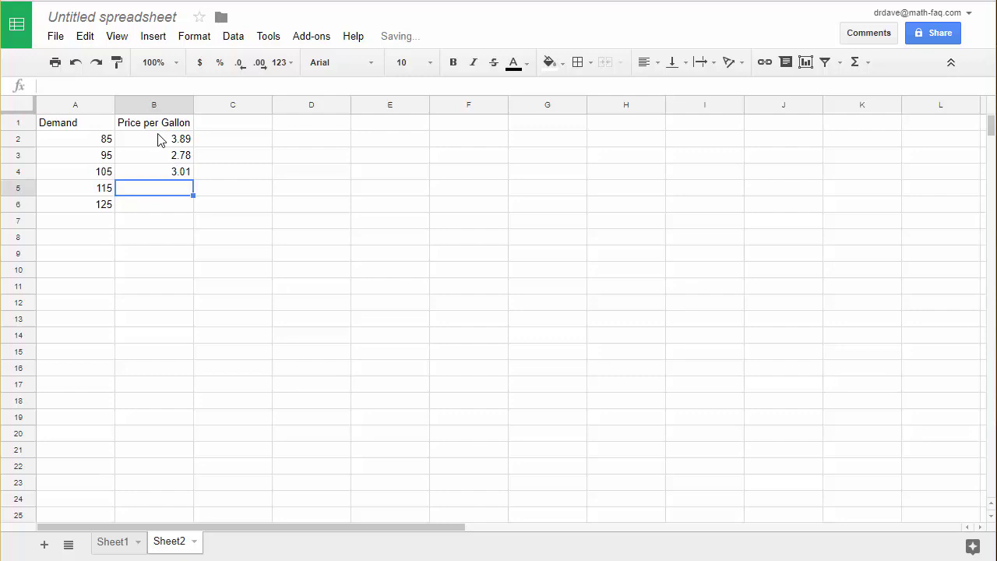
type("3.23")
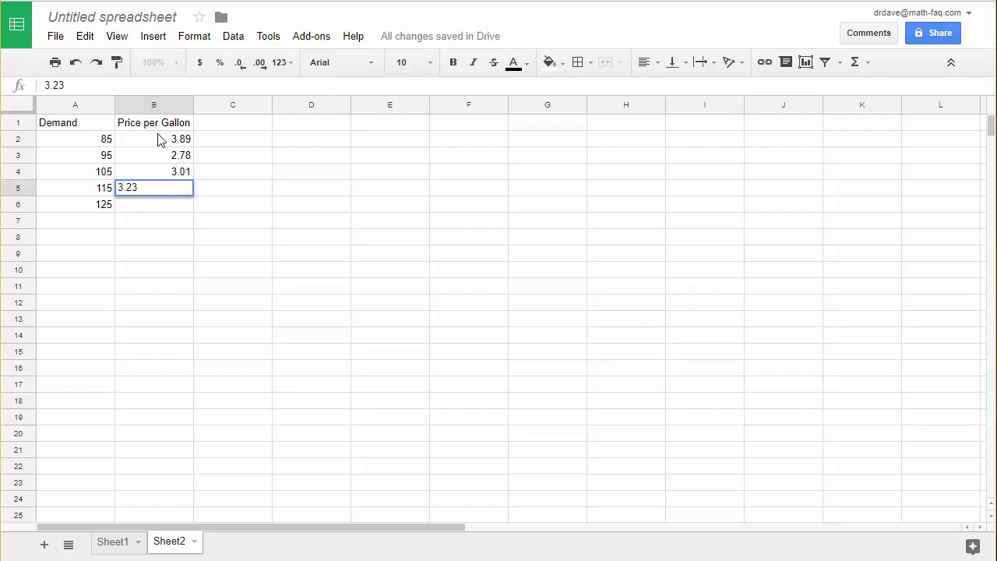
key("Return")
type("1.6")
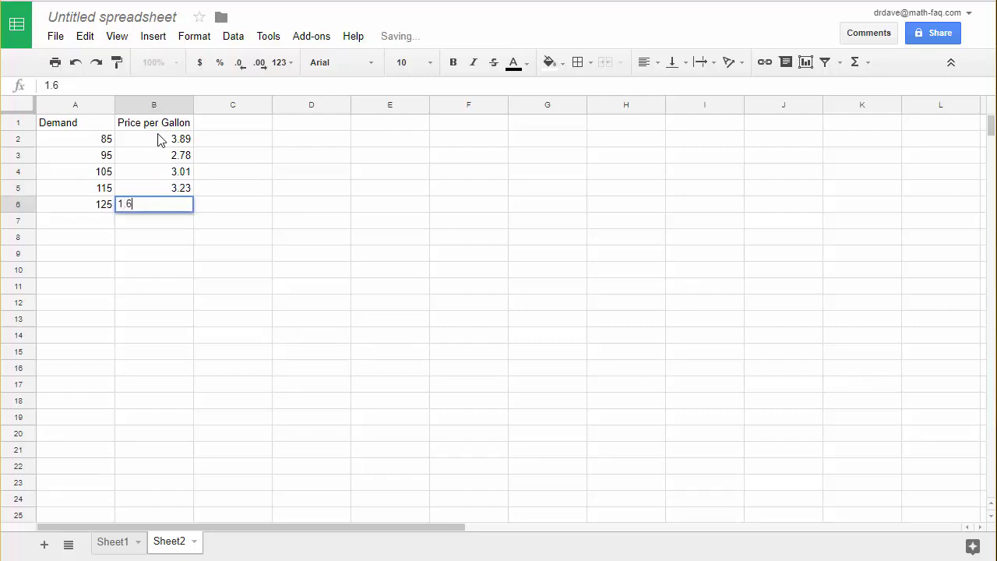
type("9")
left_click(196, 284)
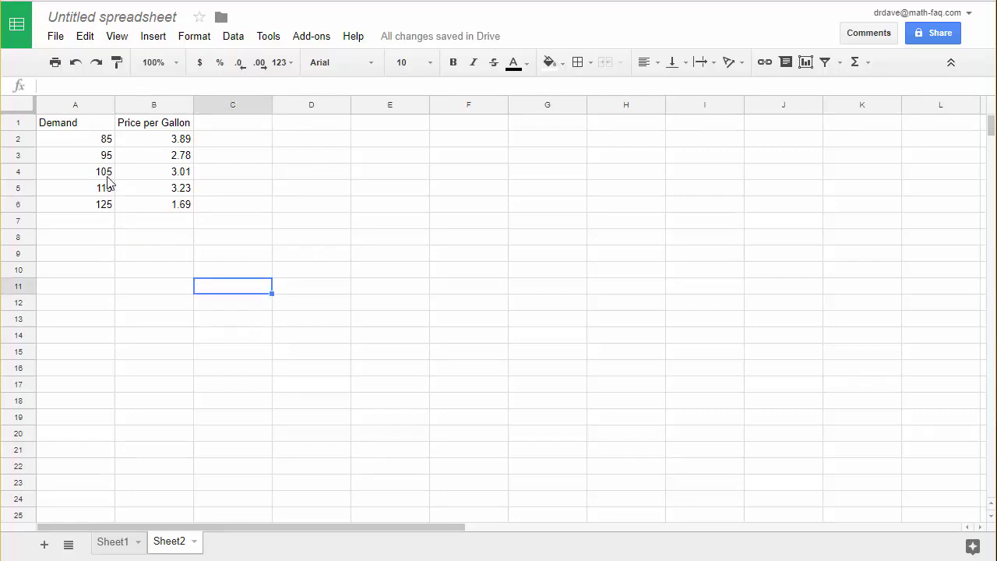
left_click(81, 128)
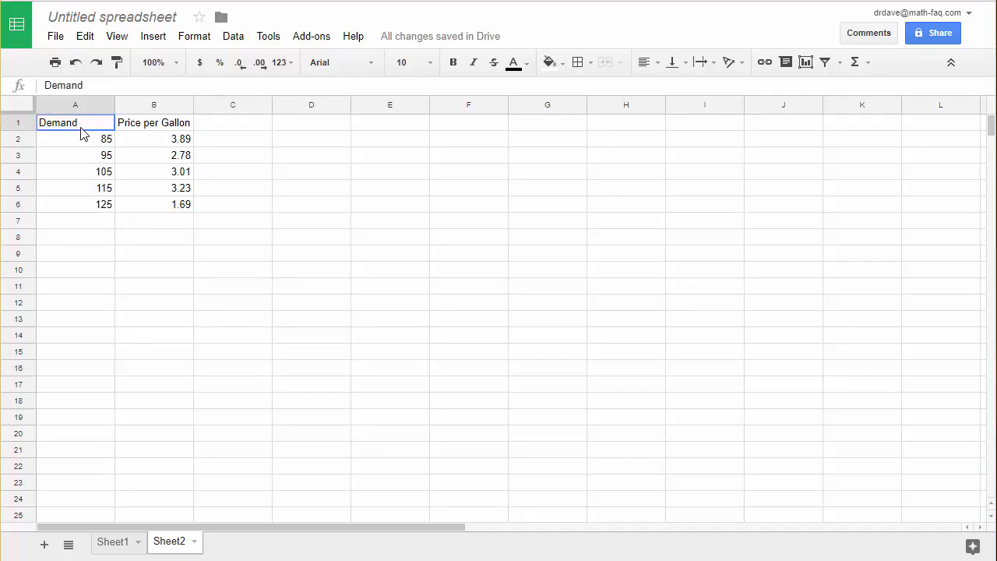
- Insert a chart of A1:B6 and move it to the right of the table
left_click_drag(81, 128, 154, 207)
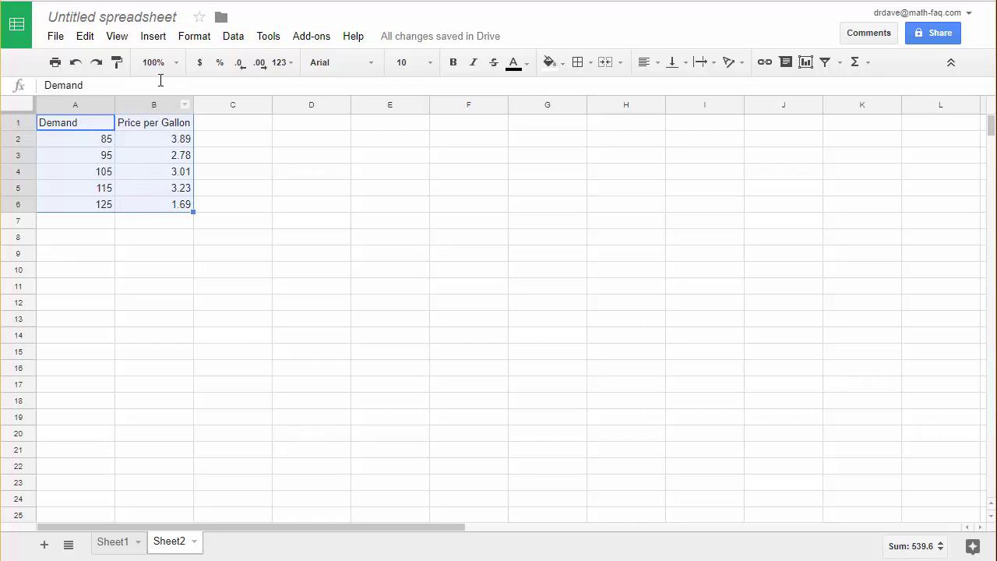
left_click(154, 36)
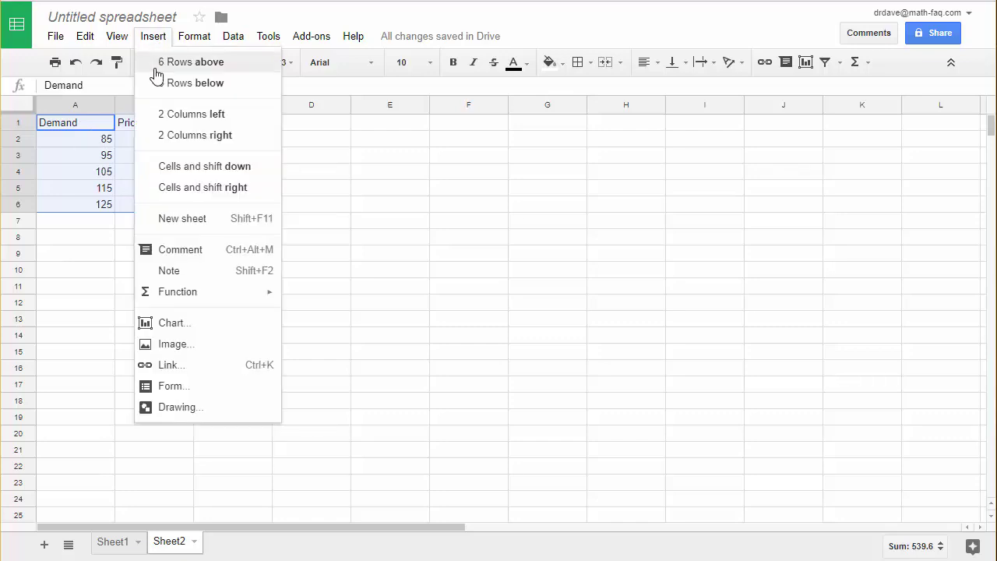
left_click(173, 323)
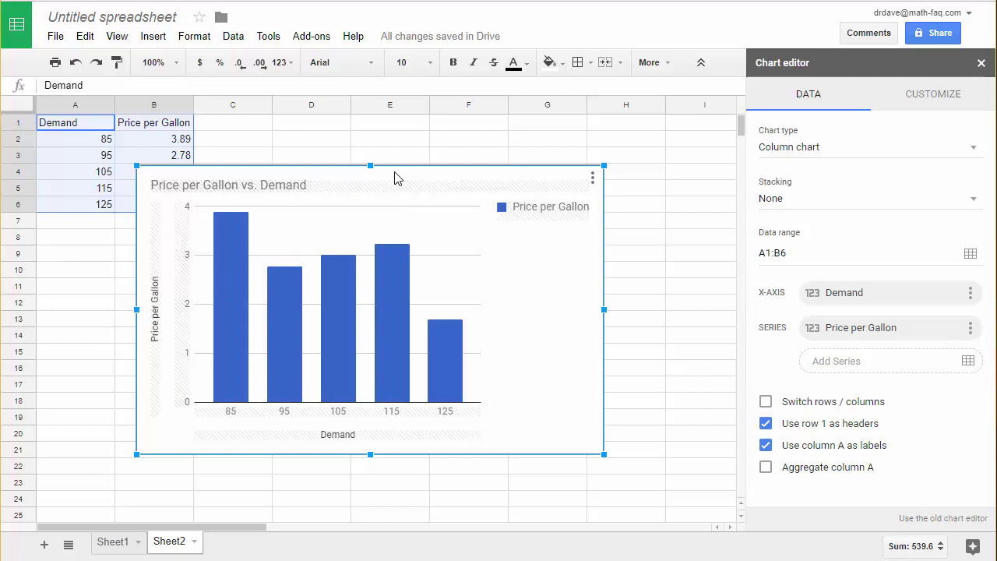
left_click_drag(395, 179, 473, 156)
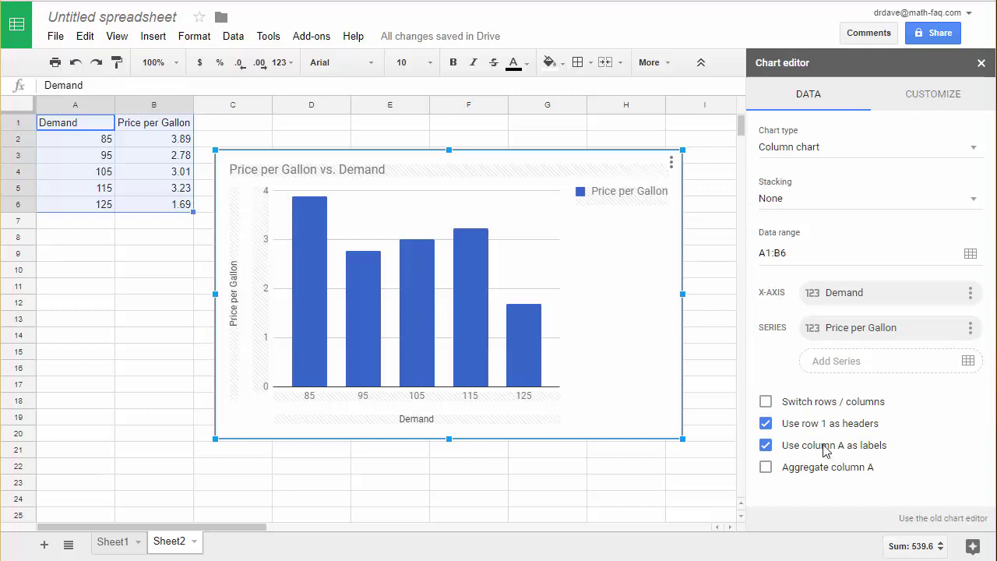
mouse_move(308, 306)
- Change the chart type to Scatter chart and show its Customize options
left_click(975, 149)
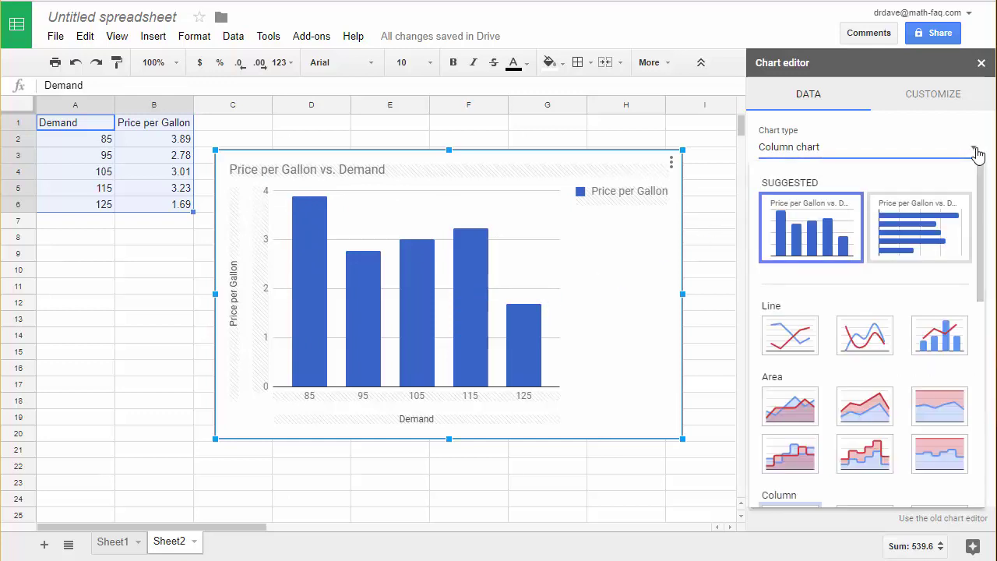
left_click_drag(981, 187, 981, 360)
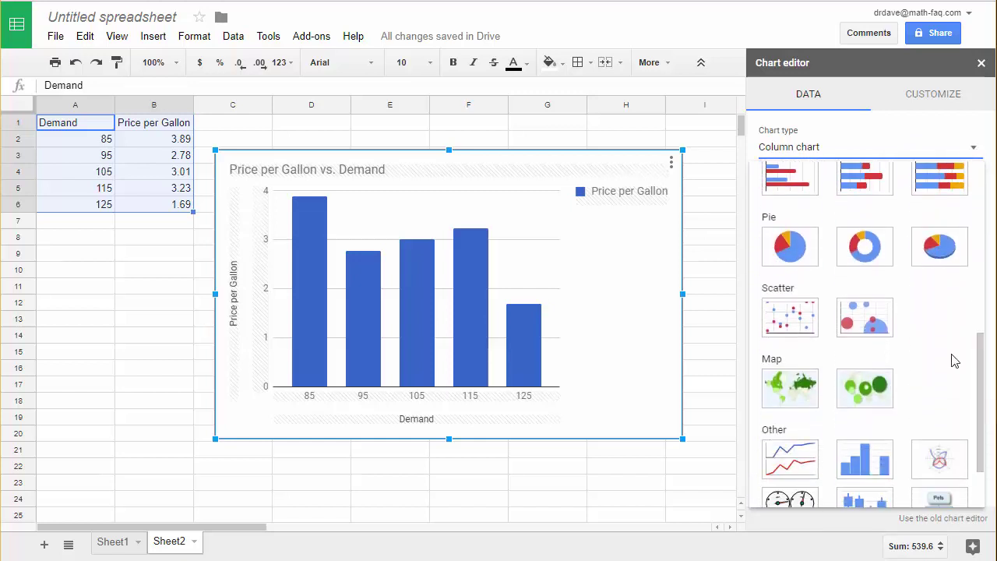
left_click(795, 319)
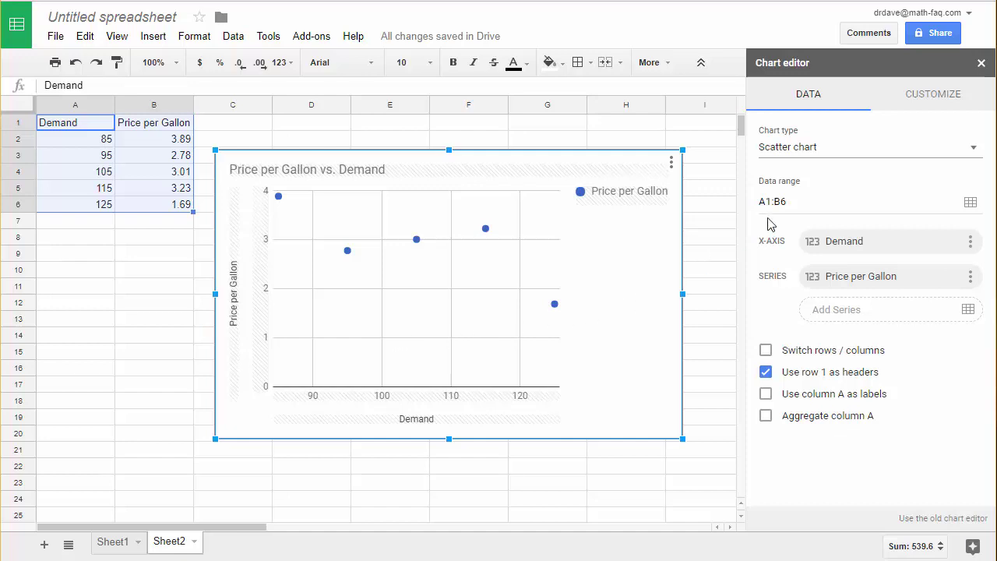
left_click(931, 101)
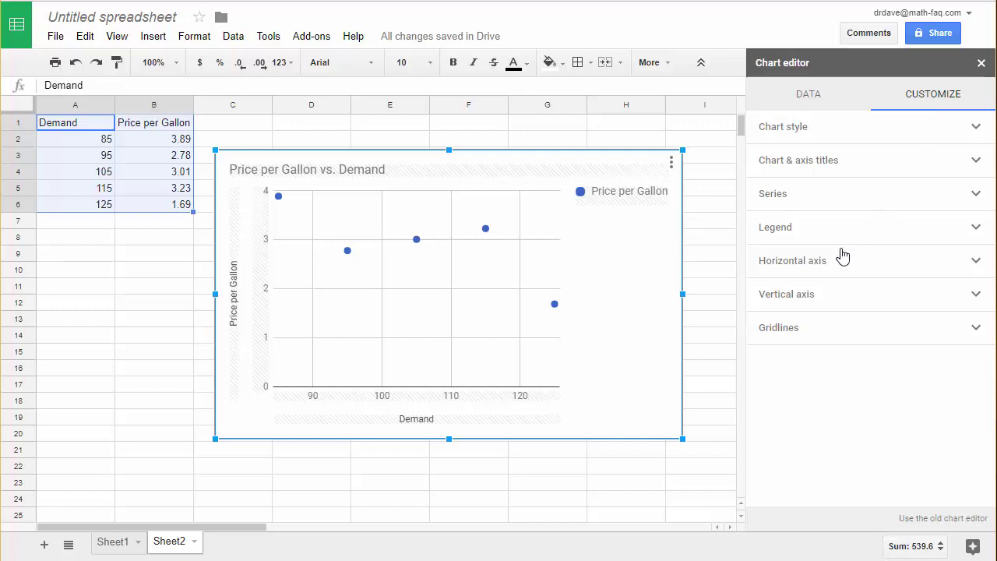
- Set the horizontal axis minimum to 0 and maximum to 200
left_click(978, 262)
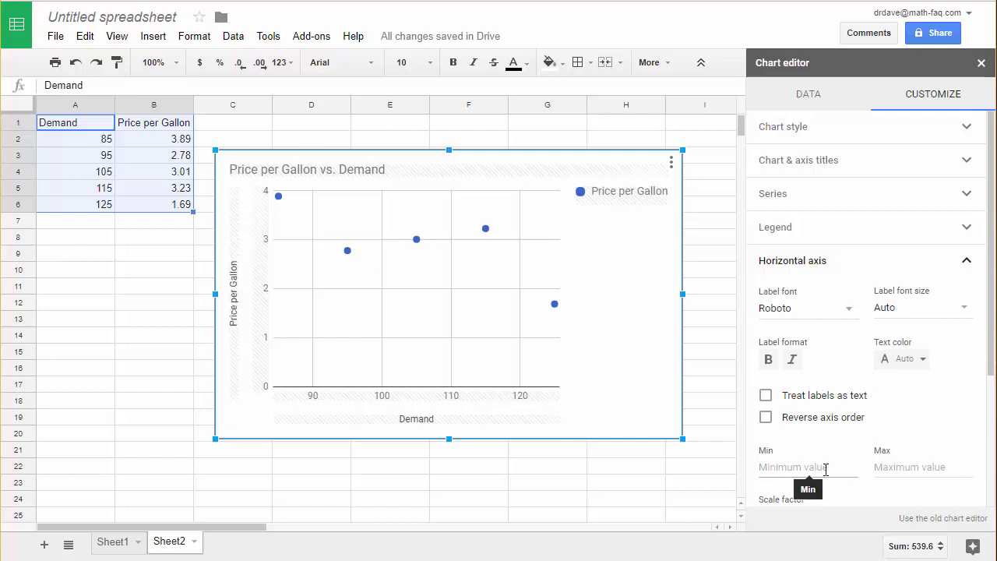
left_click(763, 464)
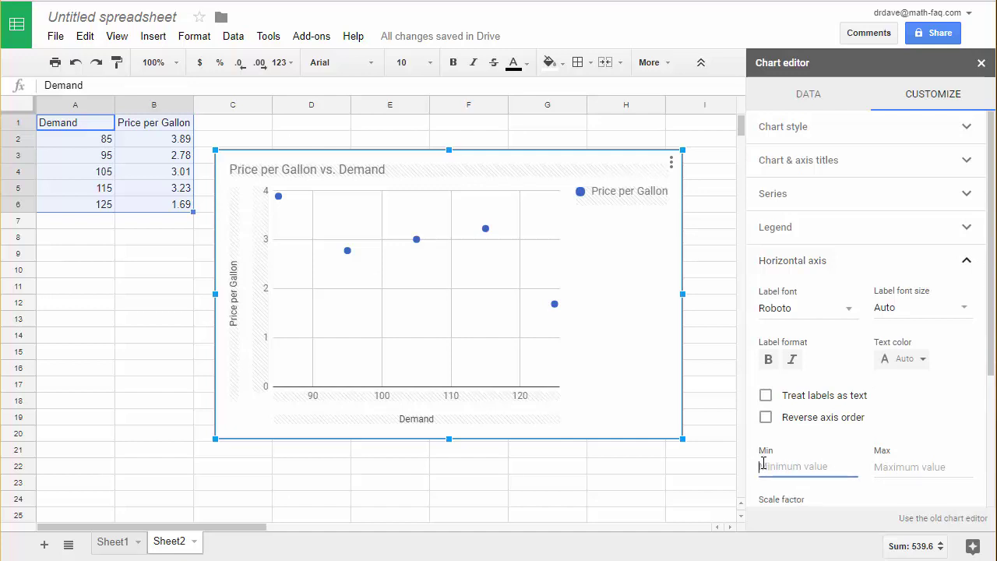
type("0")
left_click(896, 465)
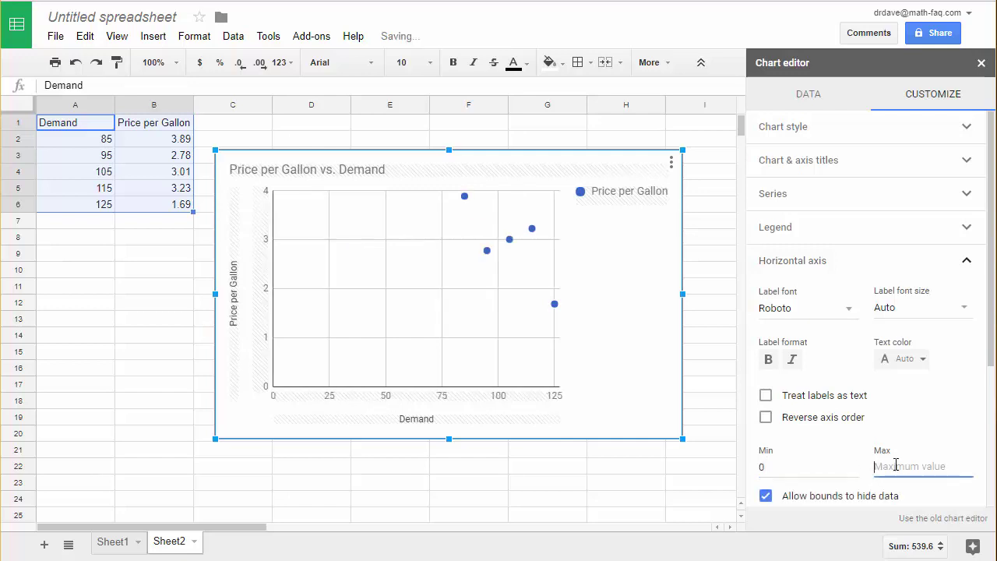
type("200")
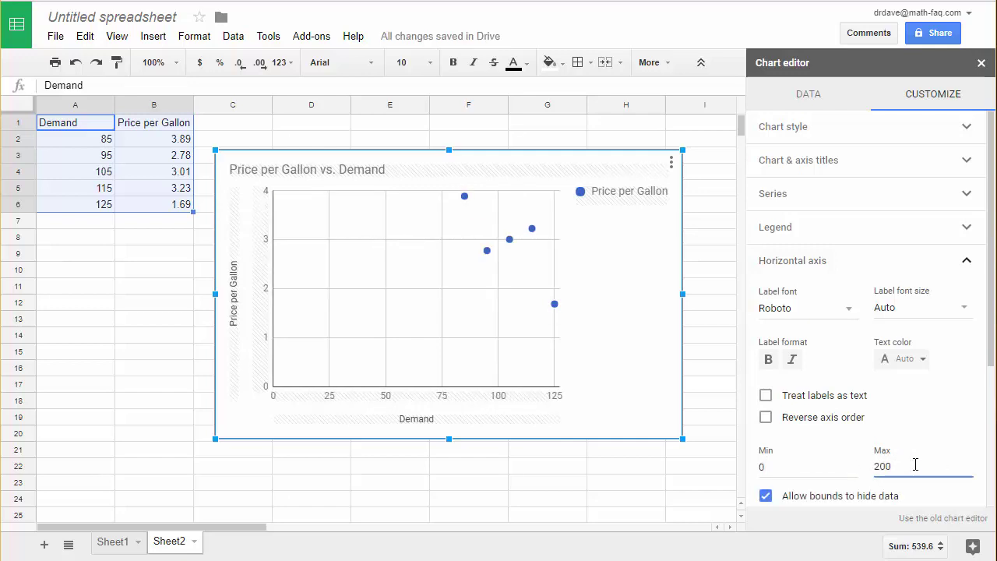
key("Return")
scroll(943, 267, "down", 1)
scroll(991, 266, "down", 2)
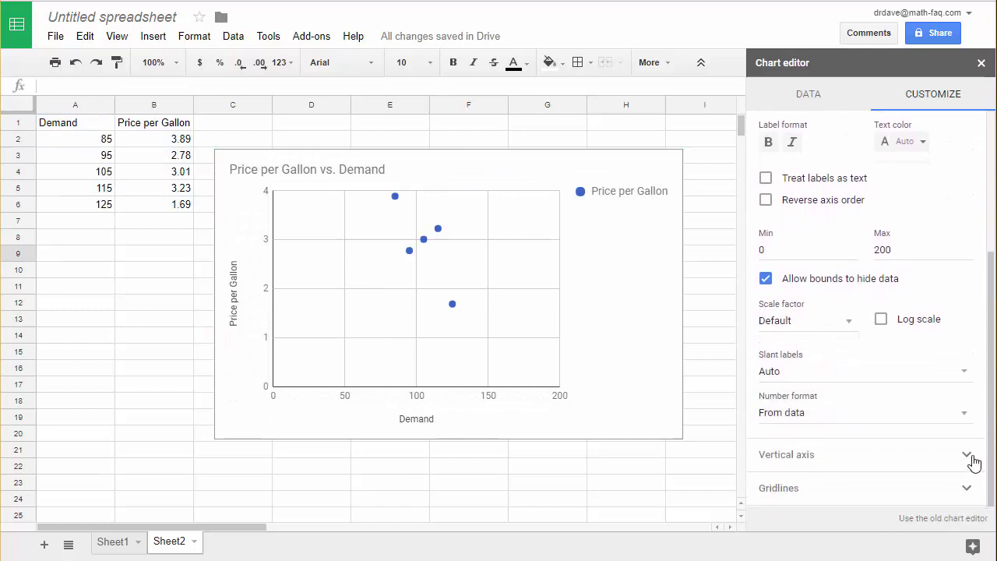
- Set the vertical axis minimum to 0 and maximum to 8
left_click(974, 463)
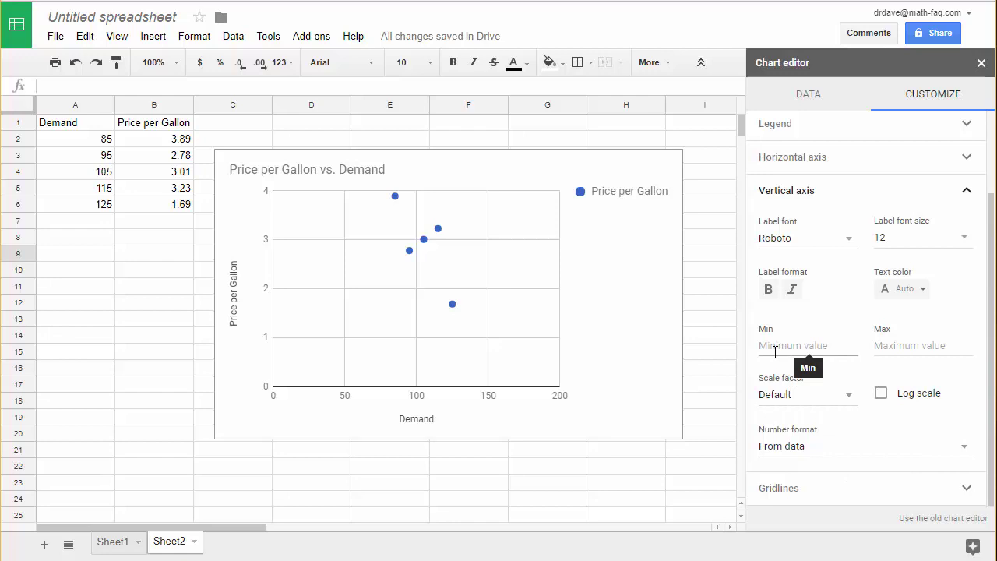
left_click(776, 349)
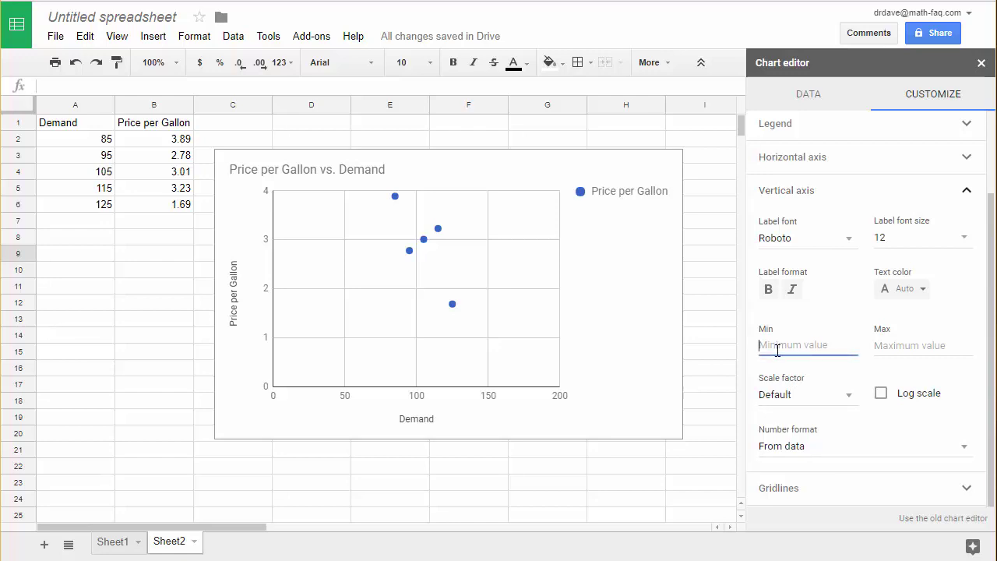
type("0")
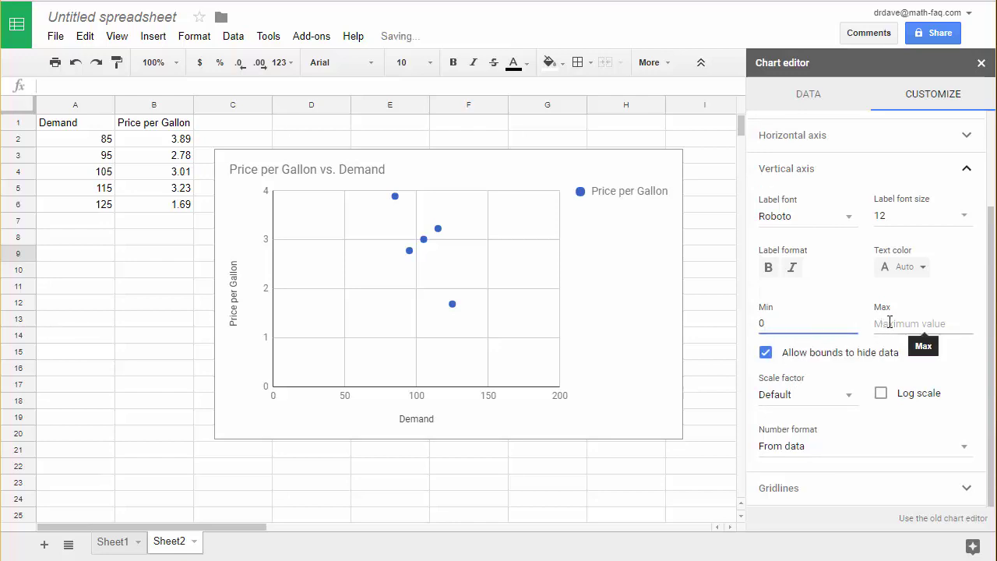
left_click(889, 322)
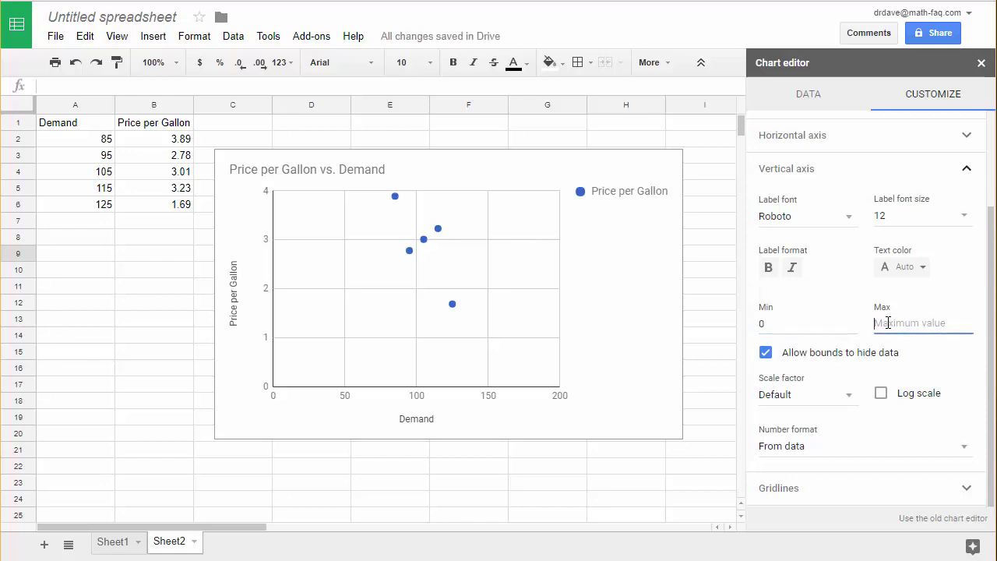
type("8")
left_click(951, 286)
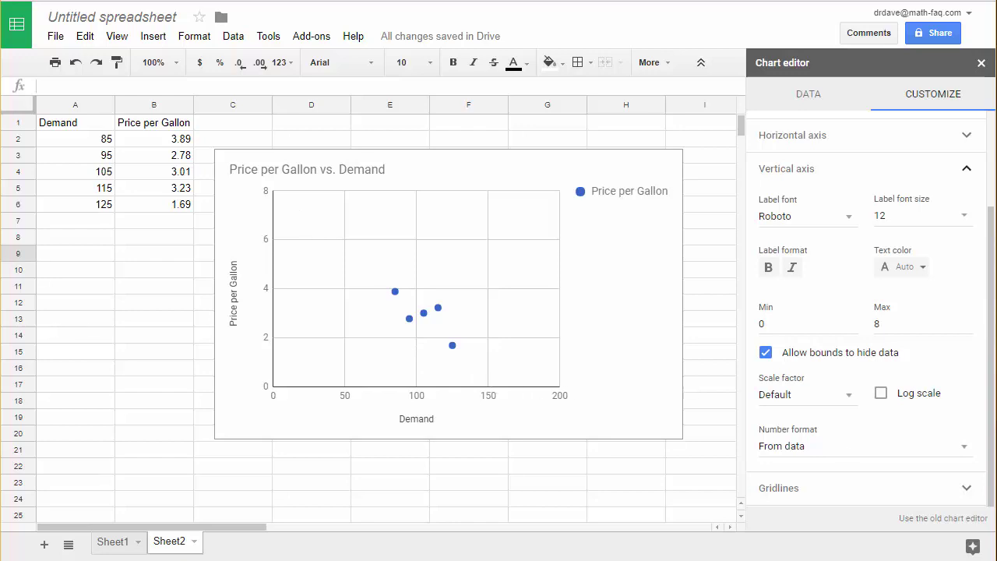
scroll(991, 357, "up", 3)
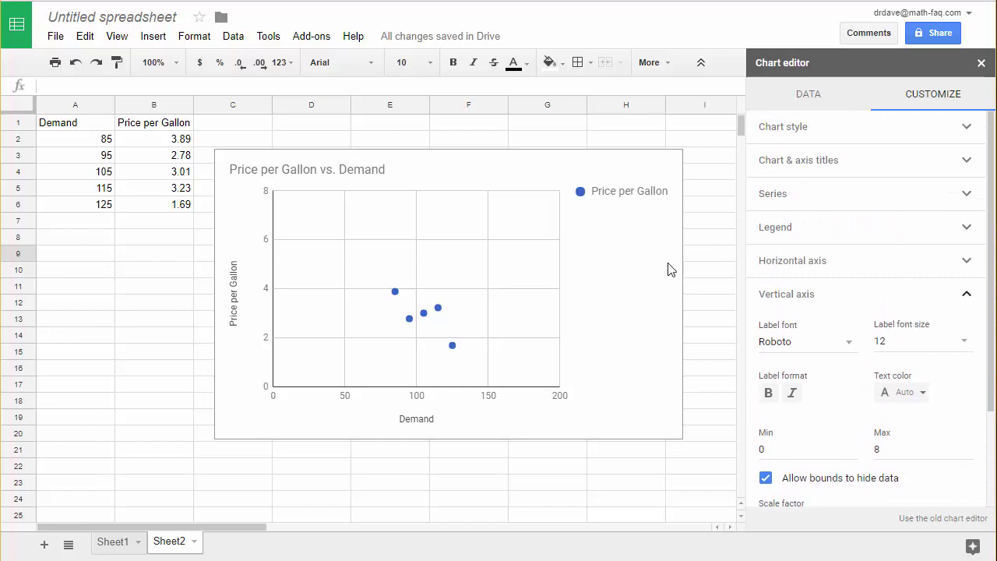
- Turn on the series trendline with type Linear
left_click(966, 196)
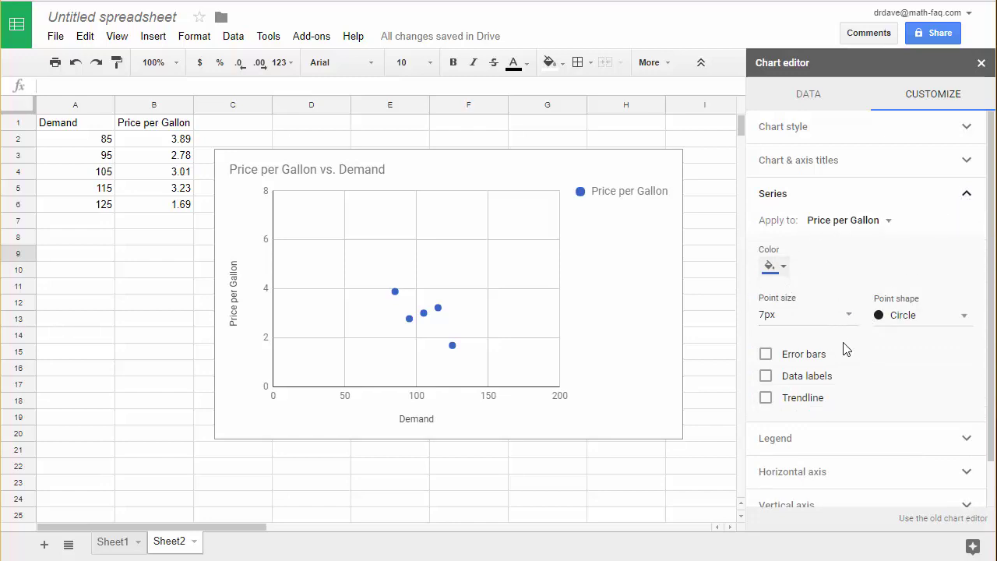
left_click(767, 398)
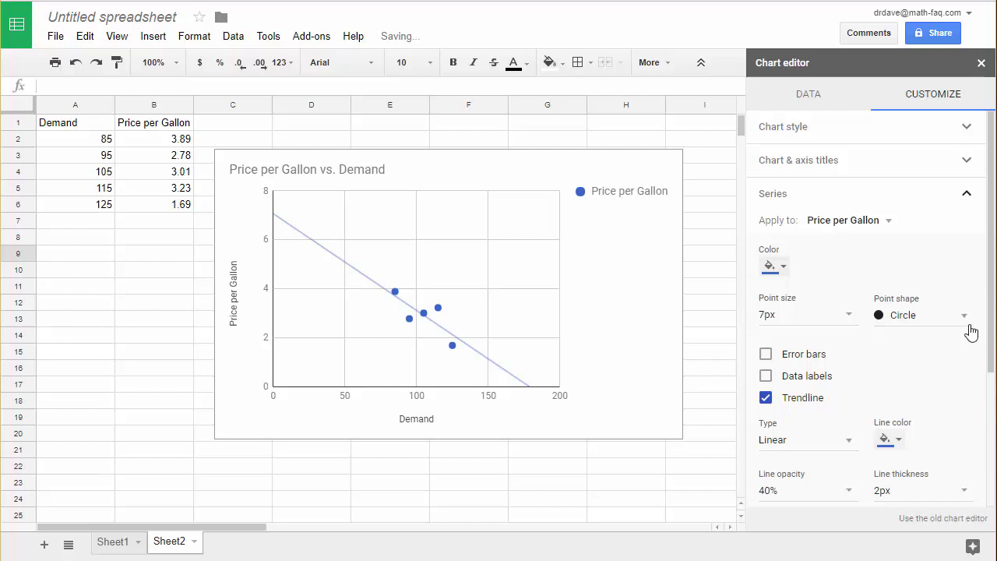
left_click_drag(988, 322, 985, 369)
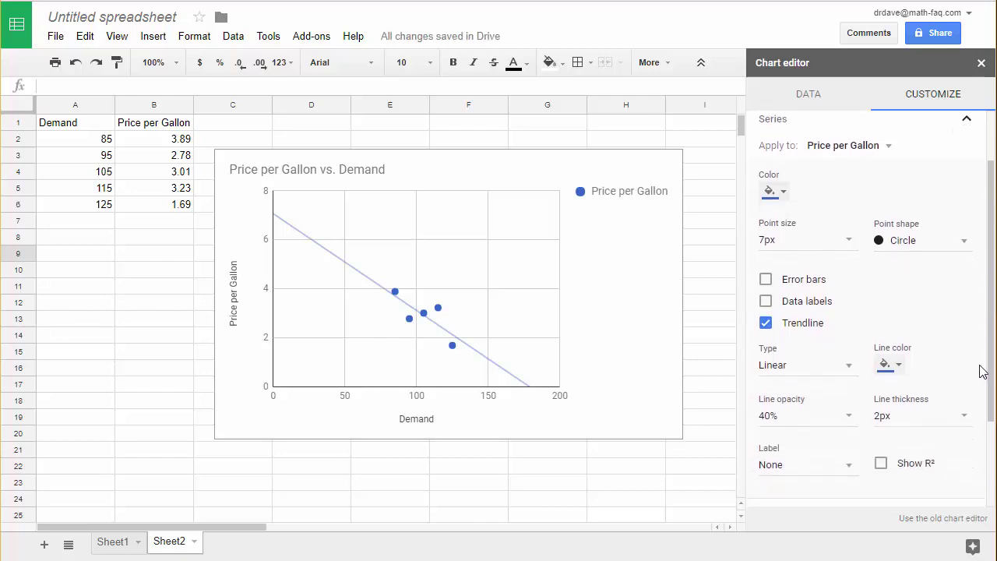
left_click(849, 369)
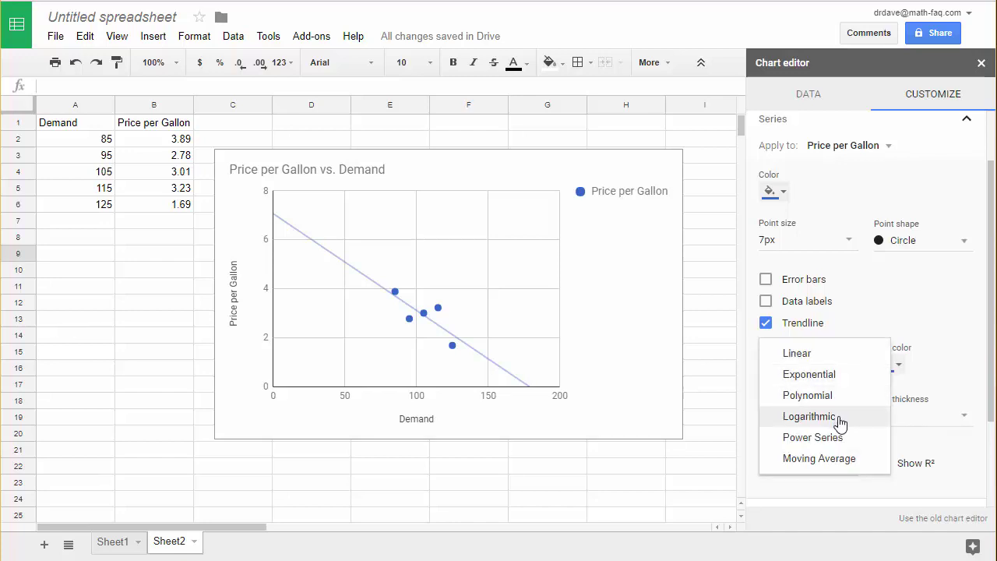
left_click(810, 356)
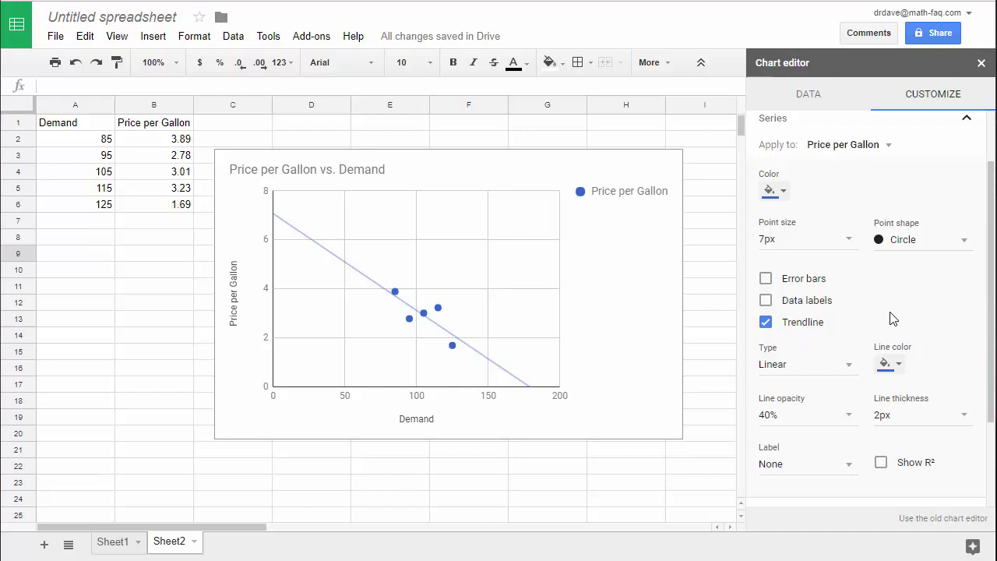
scroll(993, 312, "down", 1)
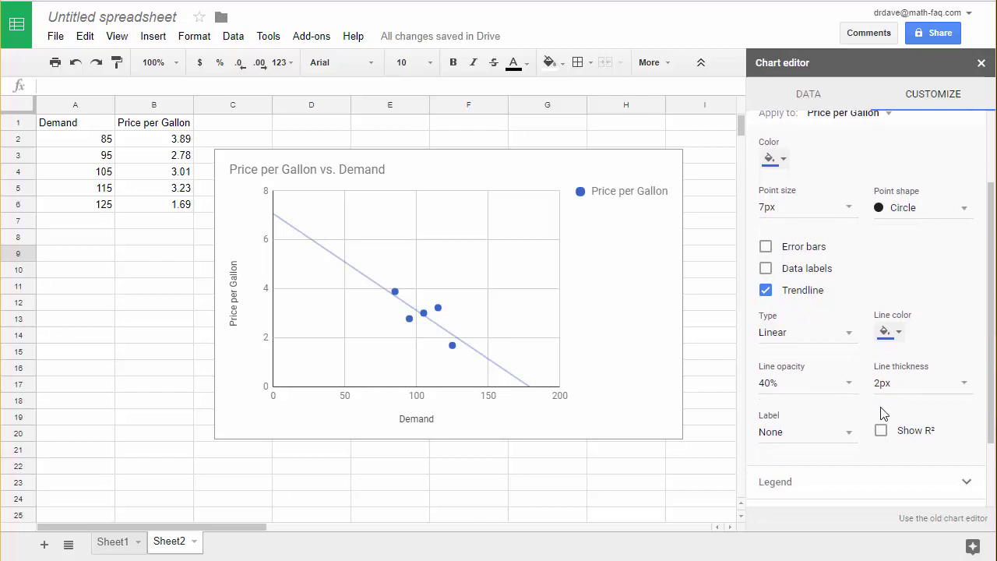
- Label the trendline with Use Equation and enable Show R²
left_click(853, 437)
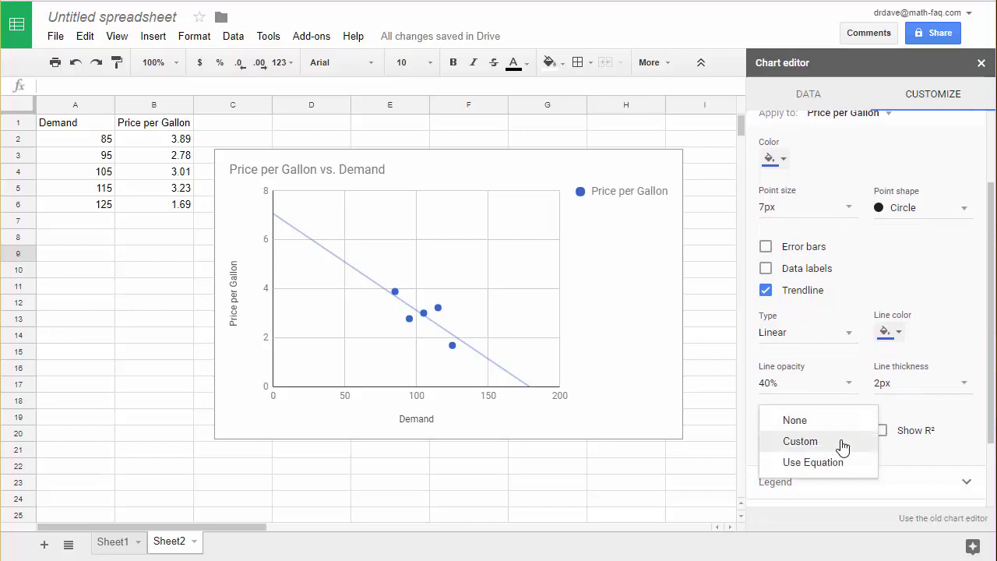
left_click(823, 467)
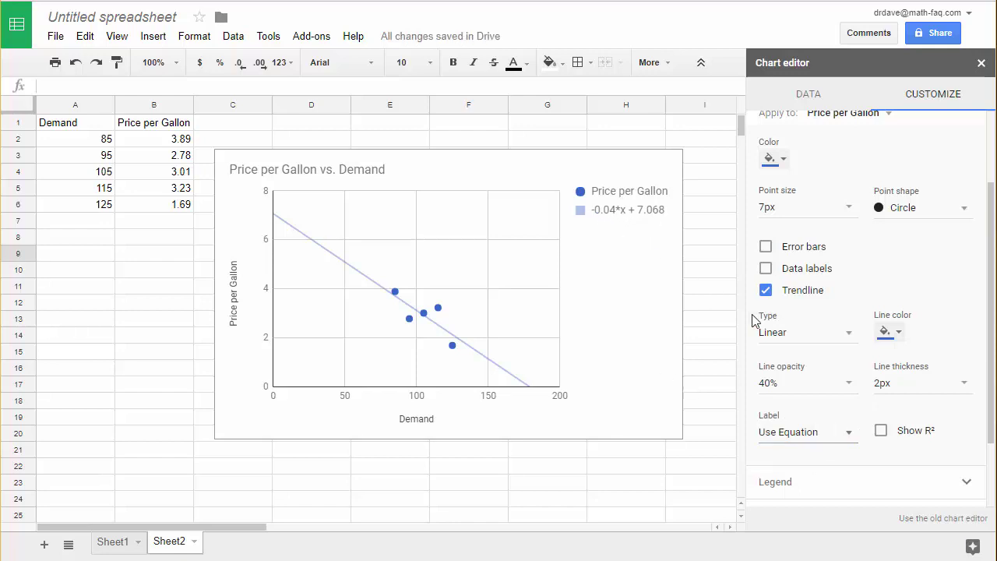
left_click(880, 431)
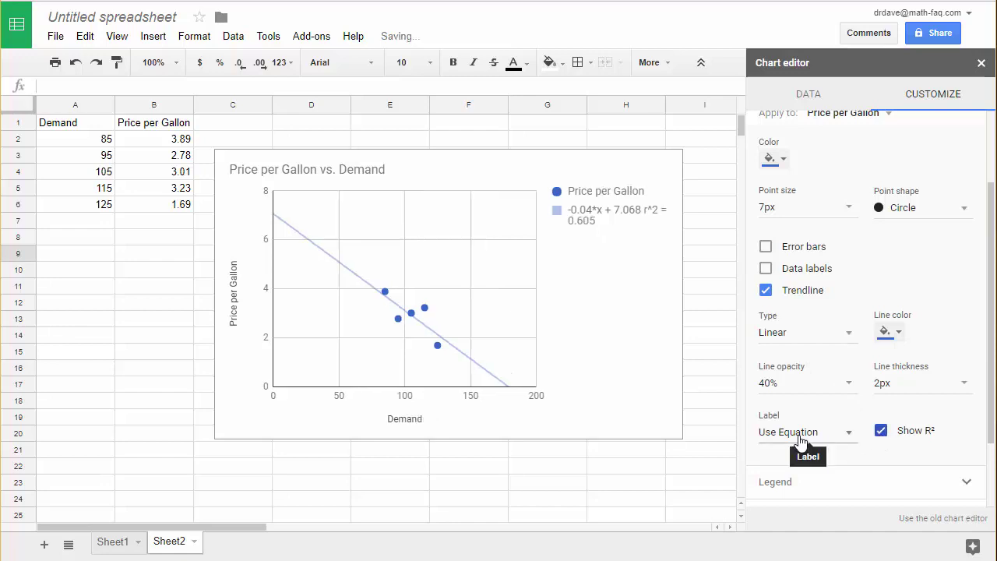